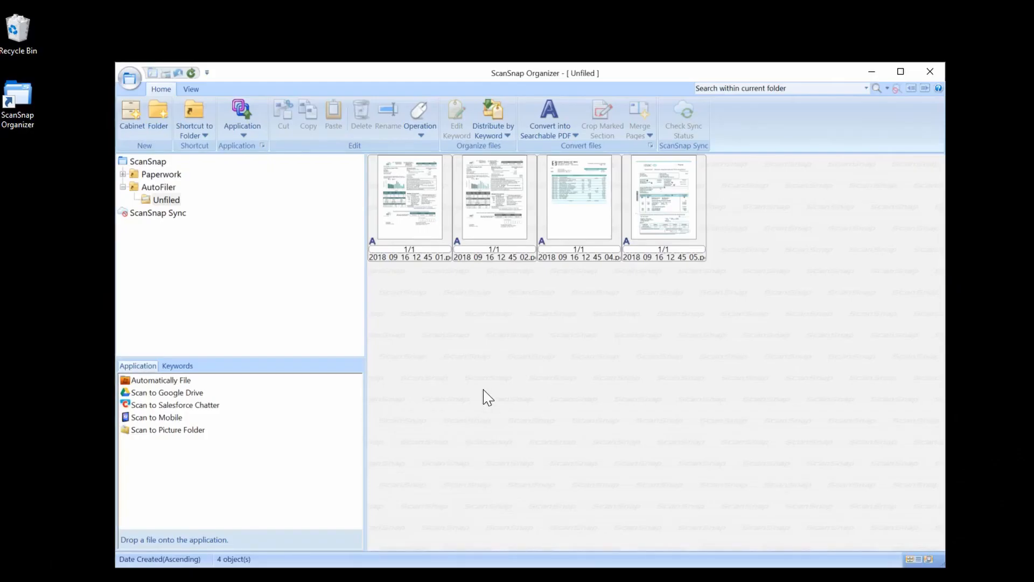
# - Run Automatically File on all unfiled scans and file the first electric bill under a new Utilities category, matched by its account number
pyautogui.hotkey('ctrl', 'a')
pyautogui.moveTo(421, 213); pyautogui.dragTo(160, 379)
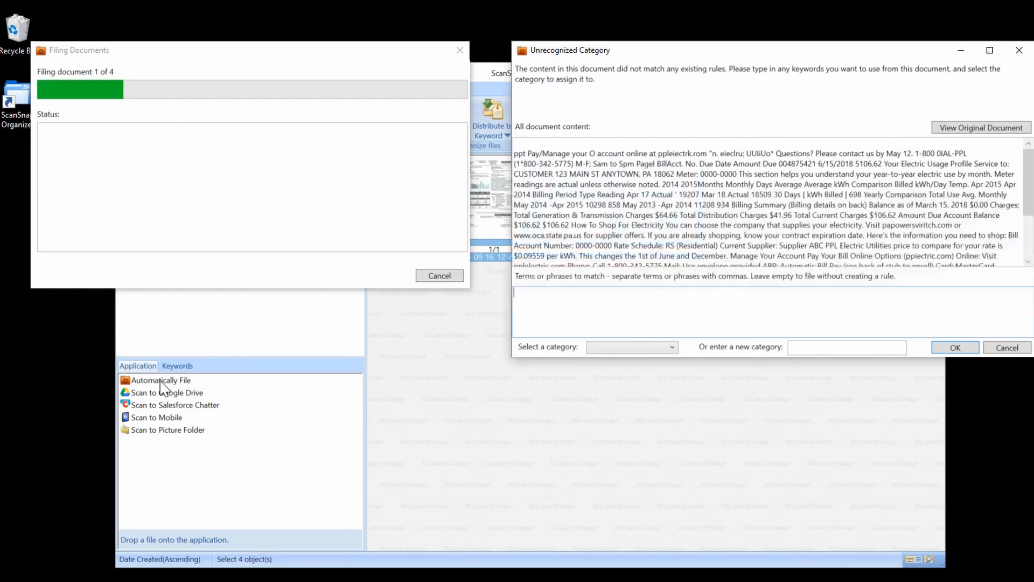
pyautogui.click(958, 129)
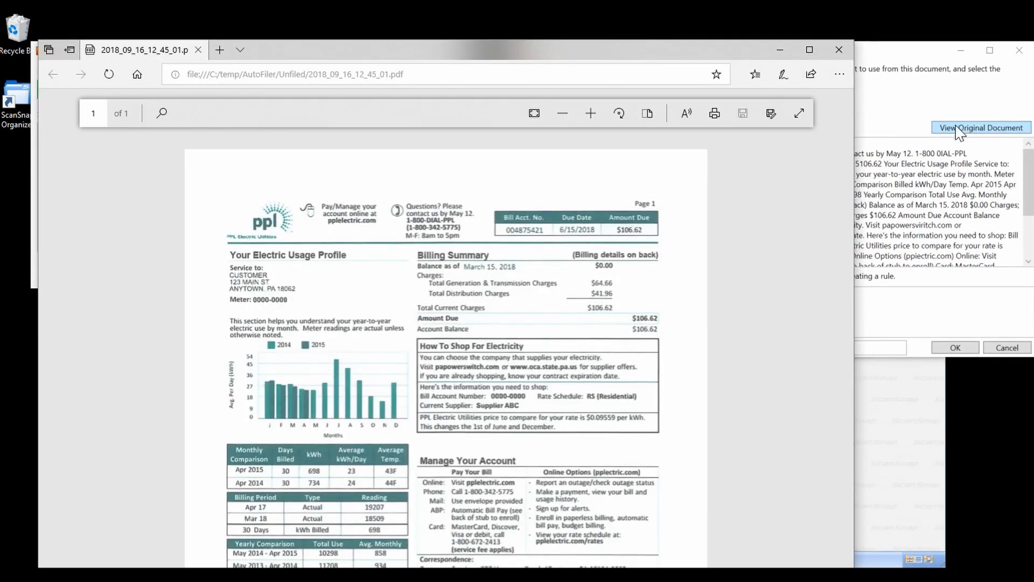
pyautogui.doubleClick(526, 230)
pyautogui.hotkey('ctrl', 'c')
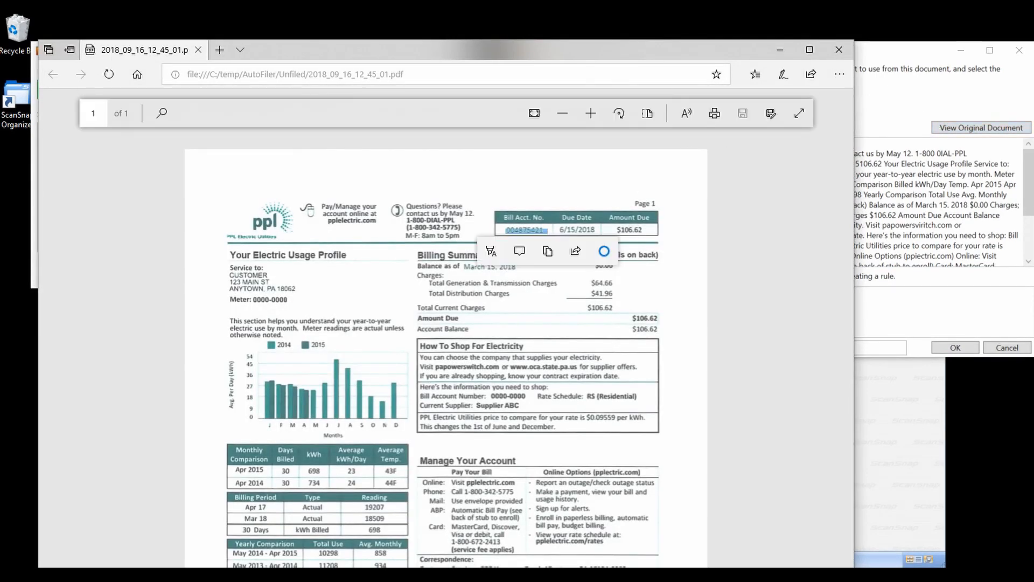
pyautogui.click(839, 50)
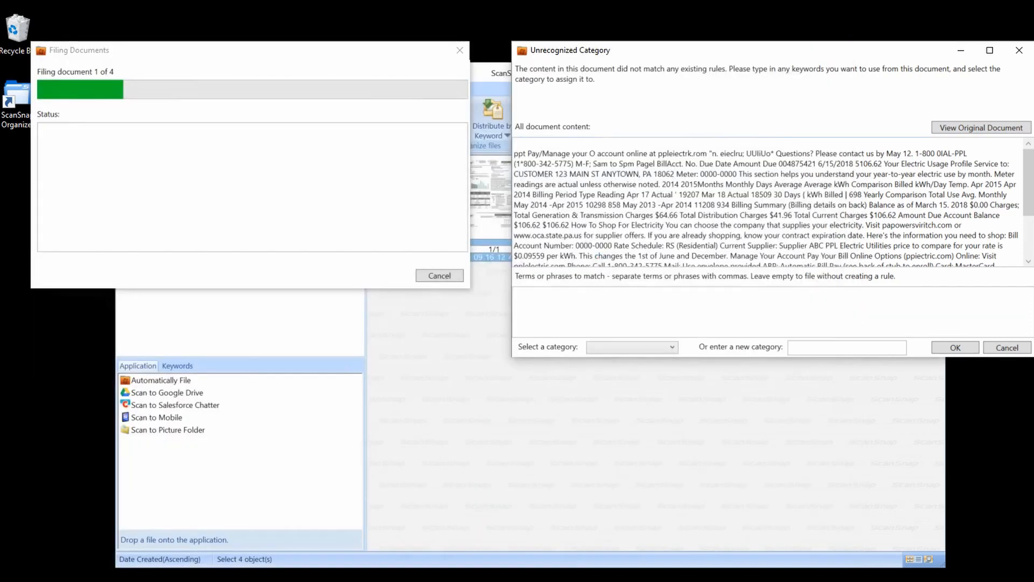
pyautogui.hotkey('ctrl', 'v')
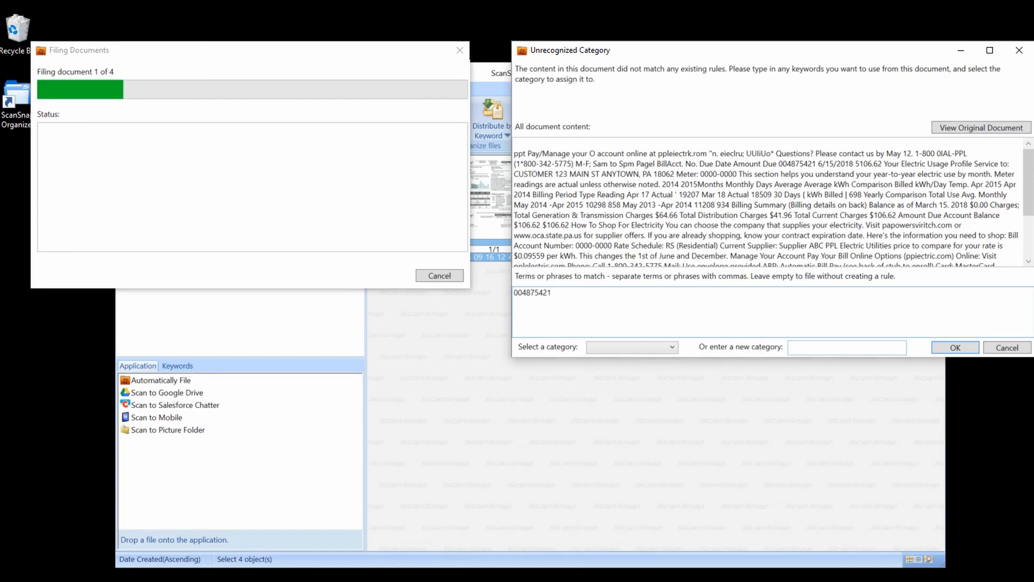
pyautogui.click(847, 348)
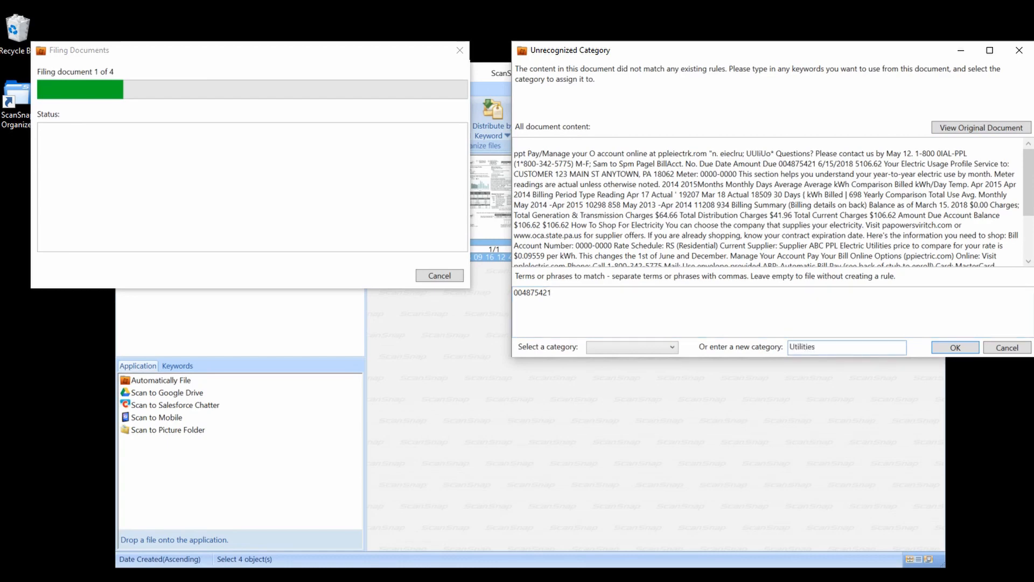
pyautogui.click(950, 347)
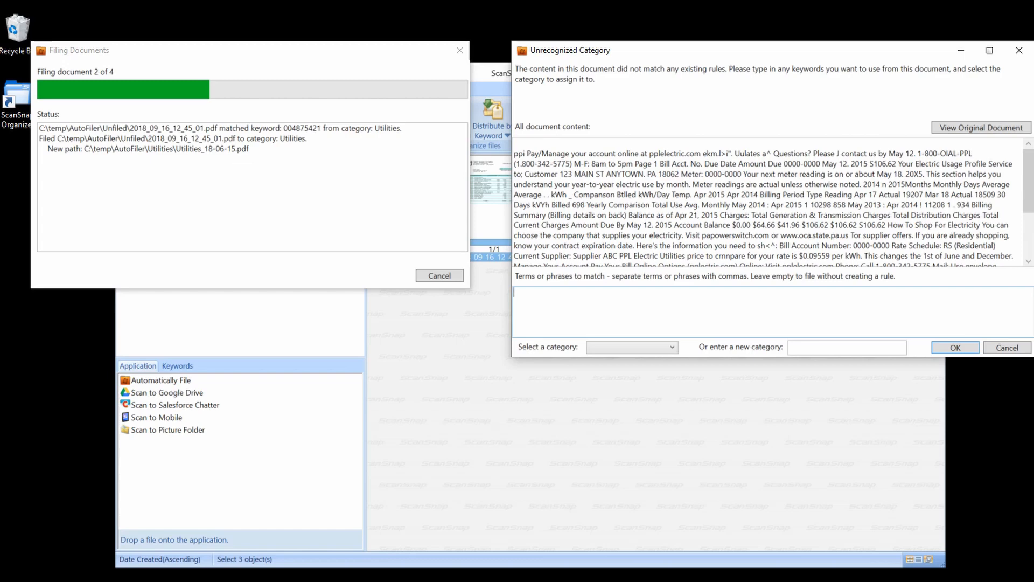
# - Check the second bill's original and file it under the existing Utilities category with the match phrase "Electric Usage"
pyautogui.click(960, 131)
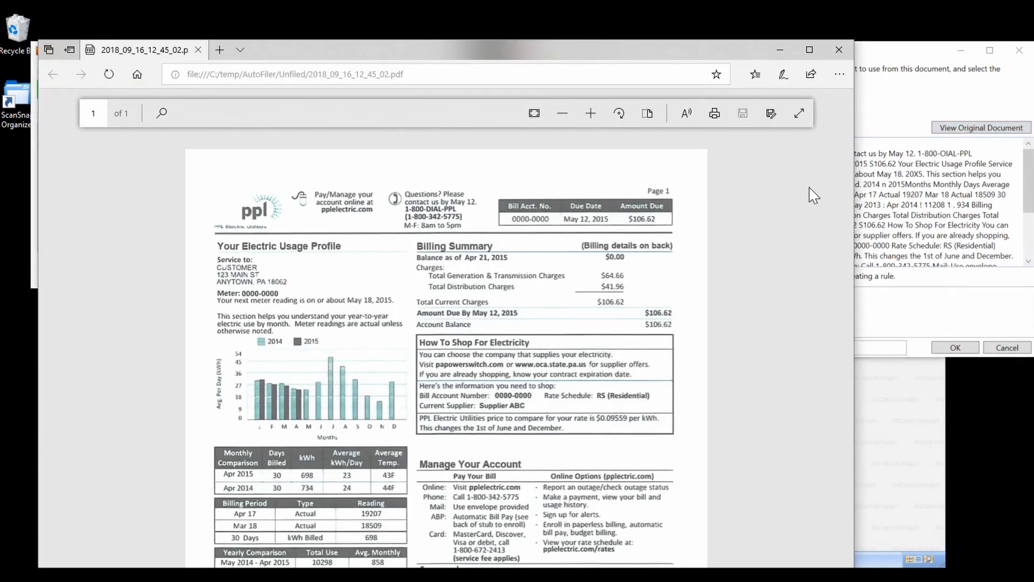
pyautogui.click(839, 49)
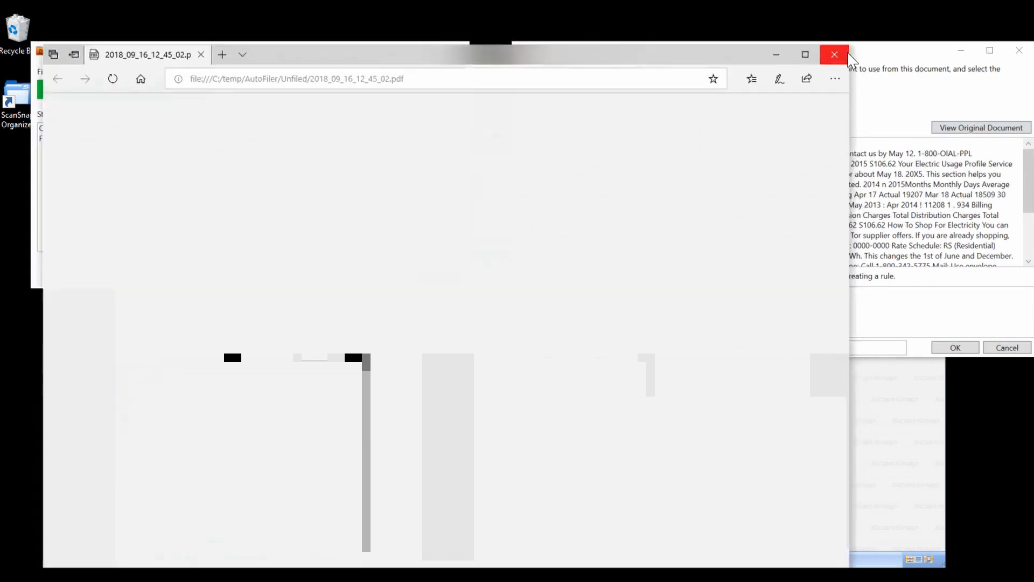
pyautogui.click(518, 293)
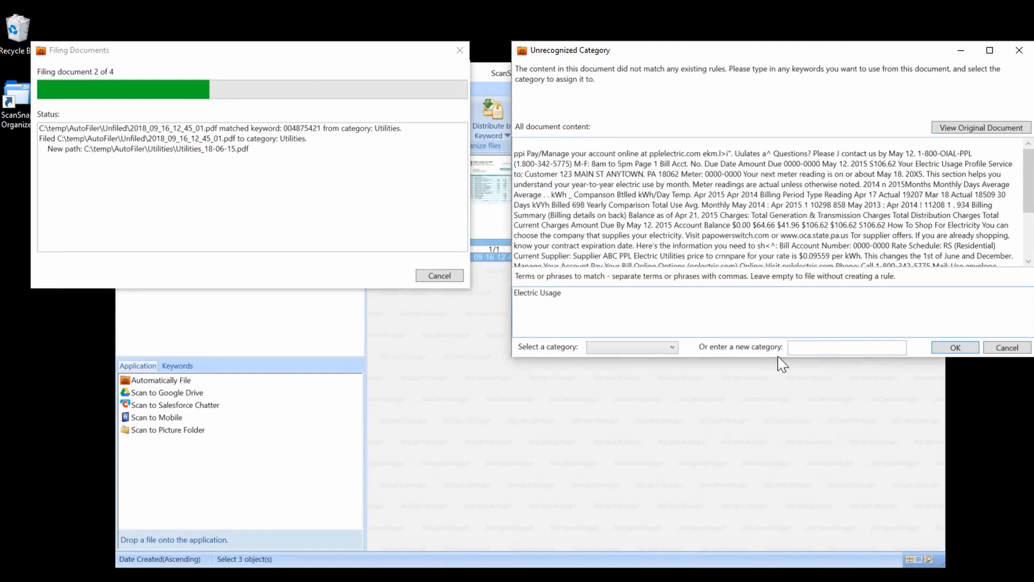
pyautogui.click(670, 348)
pyautogui.click(633, 362)
pyautogui.click(948, 348)
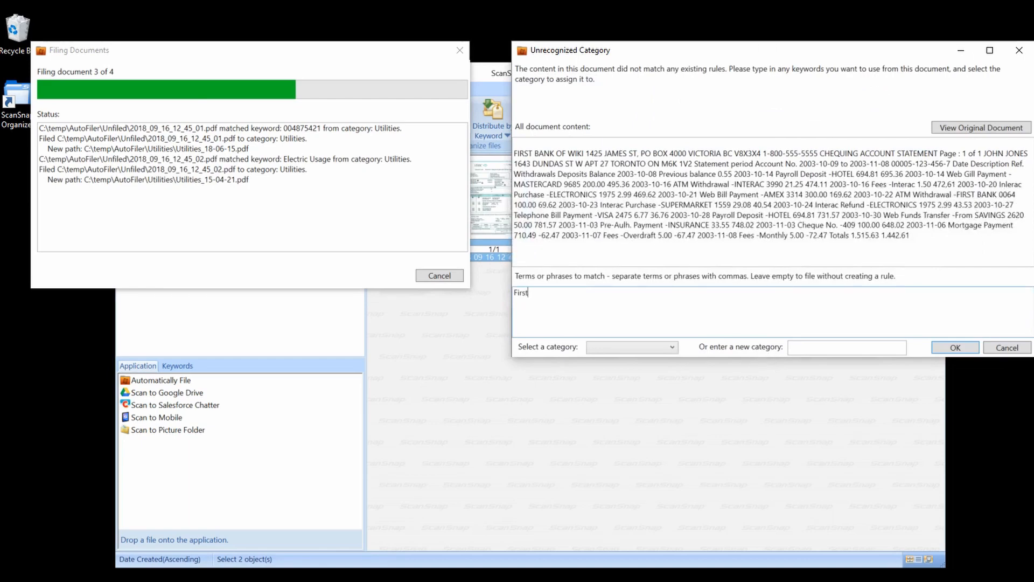
# - File the chequing account statement under a new category Bank with the match phrase "First Bank"
pyautogui.press('Tab')
pyautogui.press('Tab')
pyautogui.write('B')
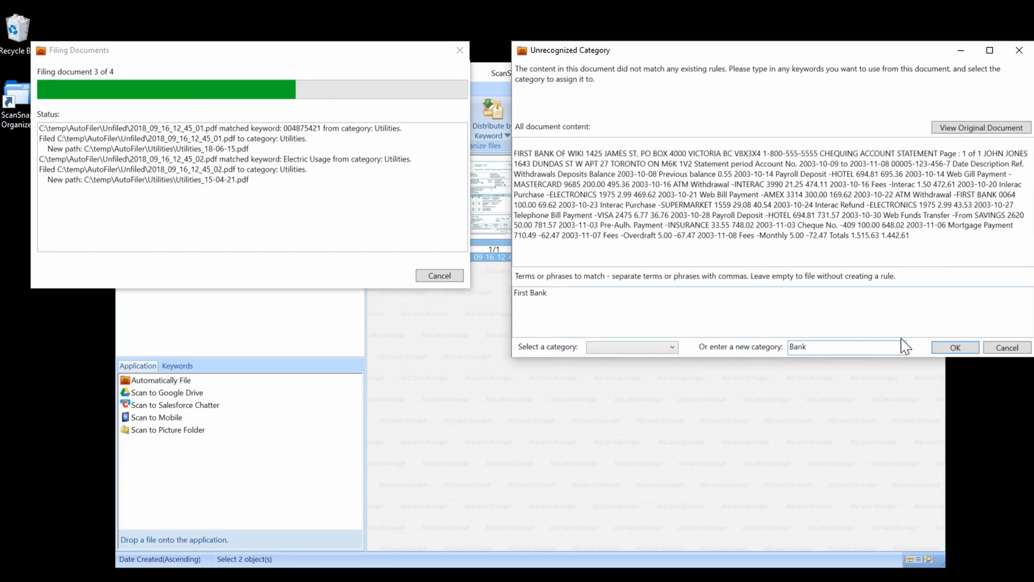
pyautogui.click(951, 348)
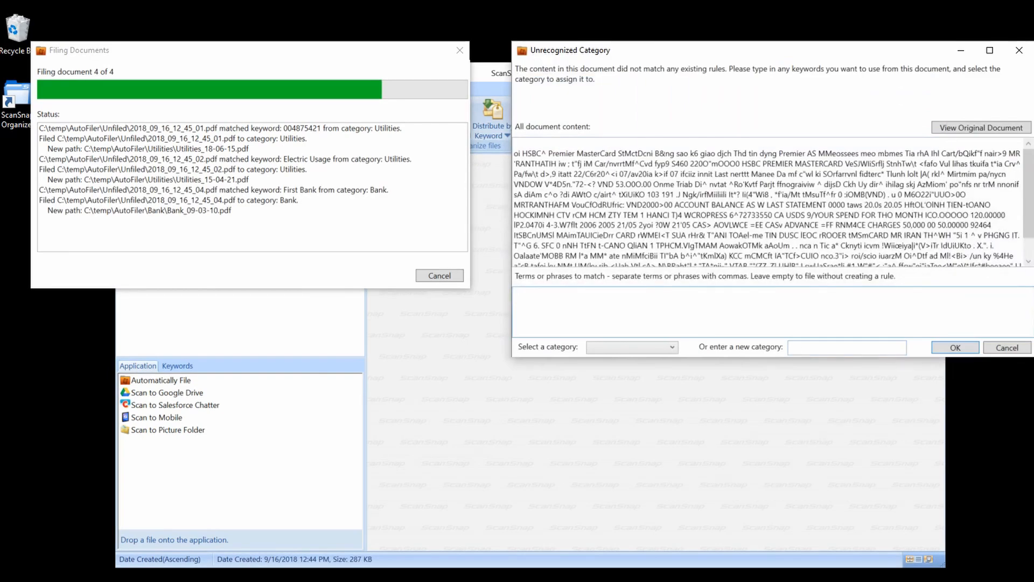
# - Check the HSBC statement's original and file it under a new category MasterCard with the match term "MasterCard"
pyautogui.click(964, 134)
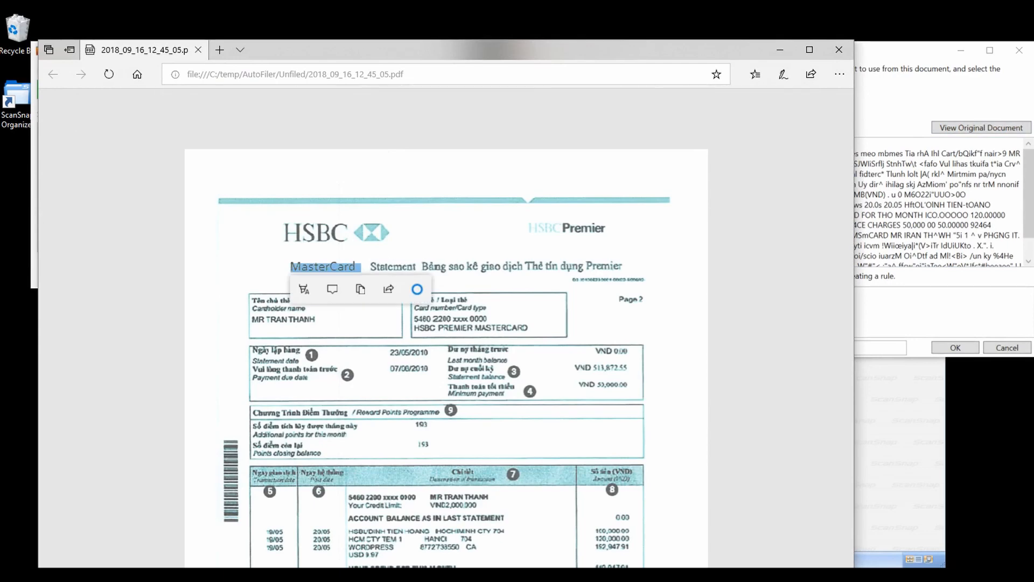
pyautogui.click(839, 49)
pyautogui.click(613, 290)
pyautogui.write('MasterCard')
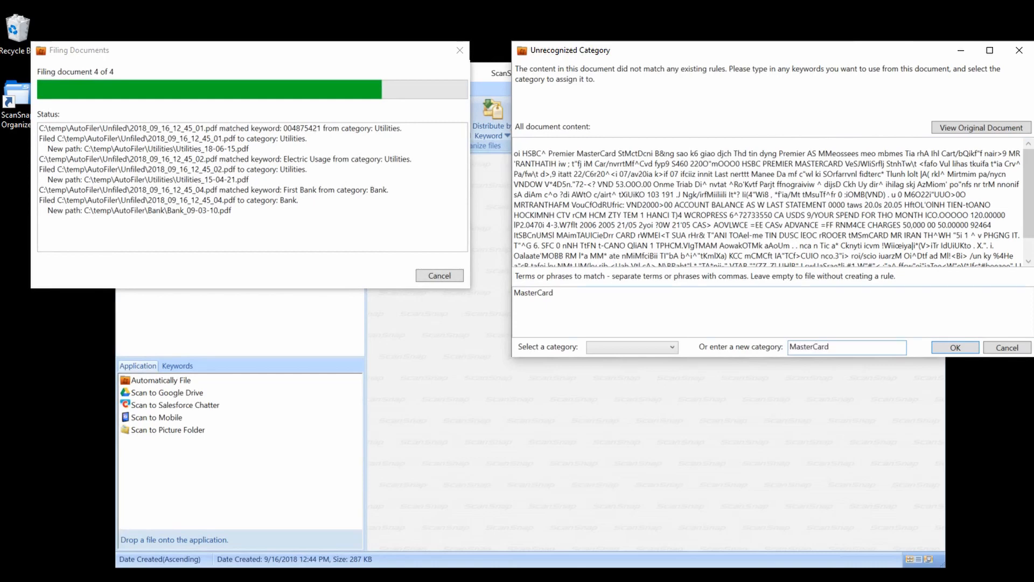
pyautogui.click(956, 347)
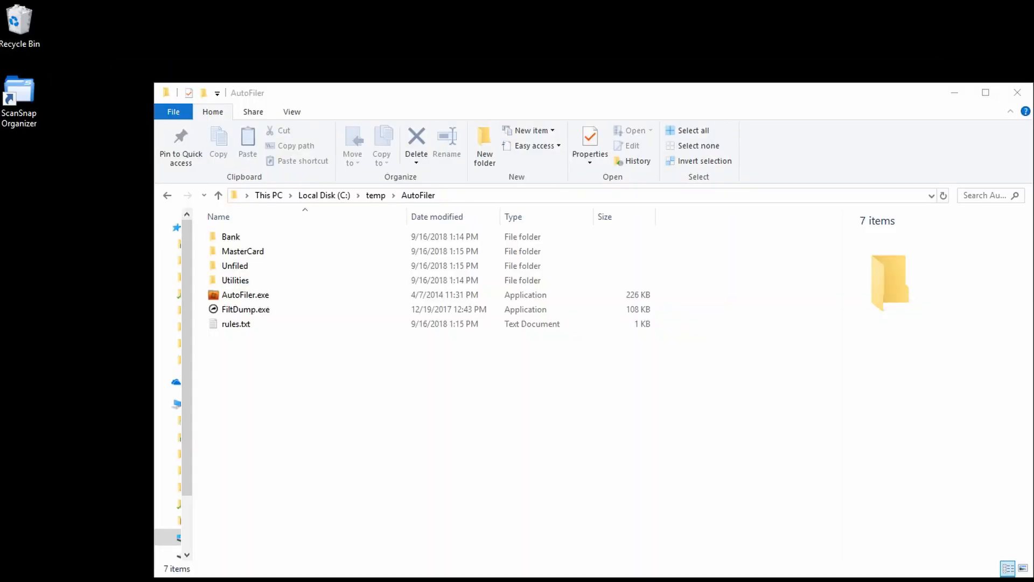
# - In File Explorer, open Bank_09-03-10.pdf from the Bank folder and compare its statement period with the date in the file name
pyautogui.doubleClick(237, 237)
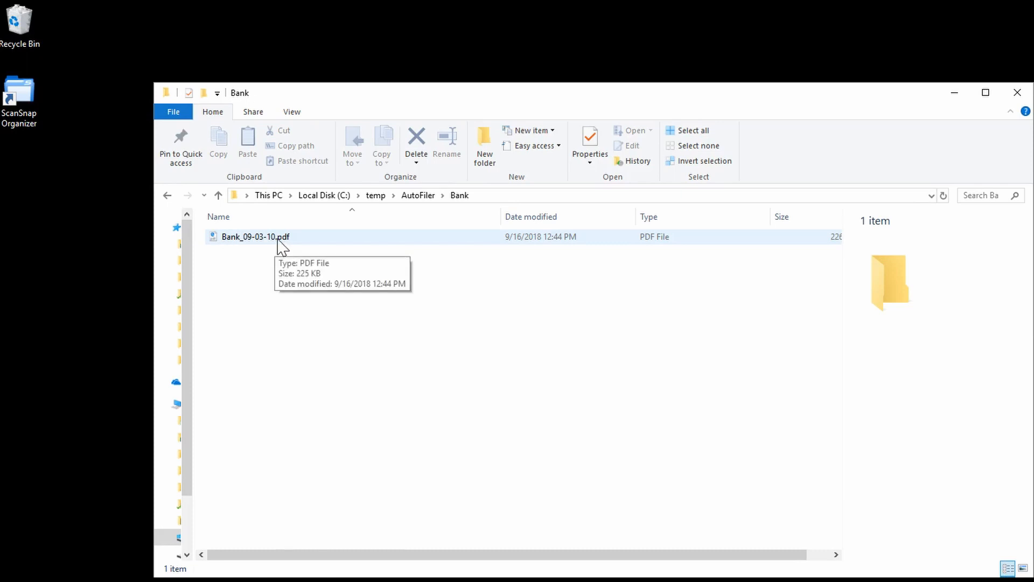
pyautogui.doubleClick(278, 240)
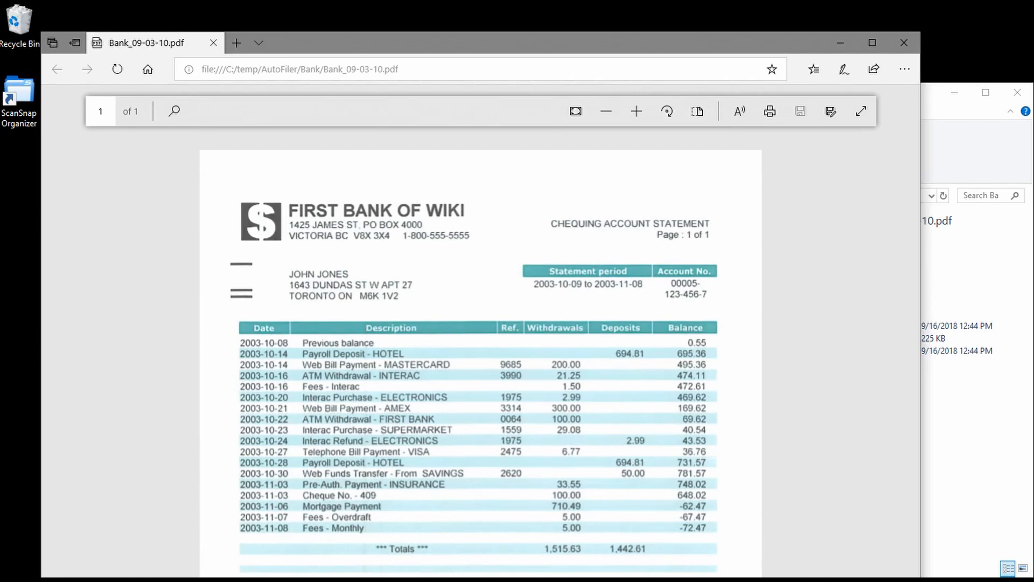
pyautogui.moveTo(534, 284); pyautogui.dragTo(583, 285)
pyautogui.click(525, 311)
pyautogui.click(904, 43)
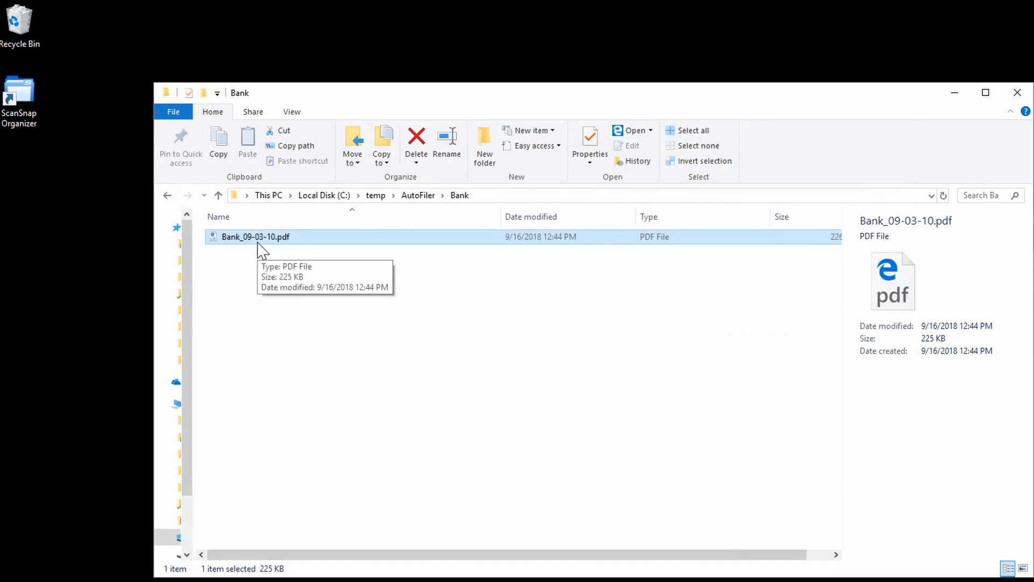
# - Inspect the filed documents in the MasterCard and Utilities folders of AutoFiler
pyautogui.click(218, 195)
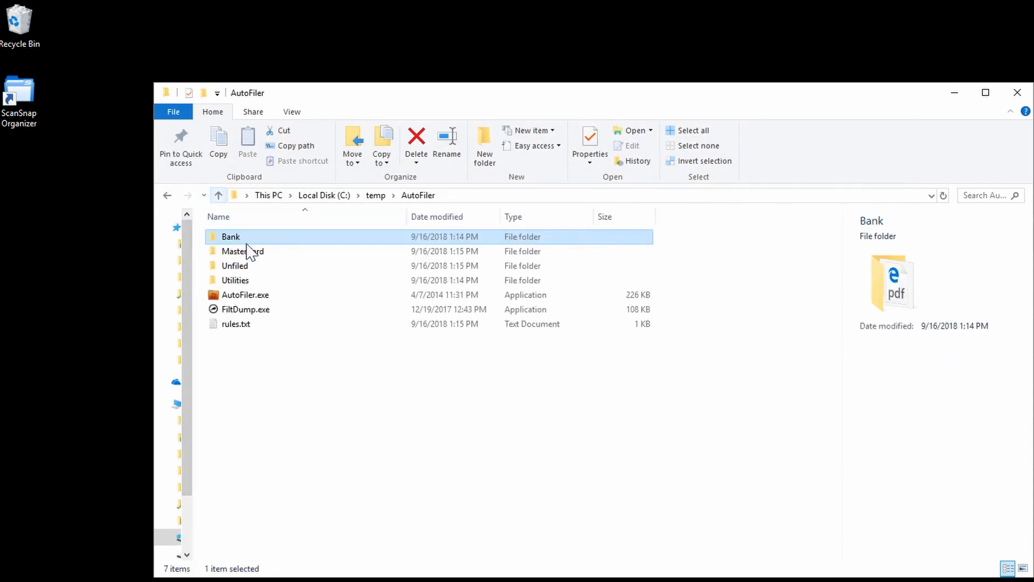
pyautogui.doubleClick(264, 251)
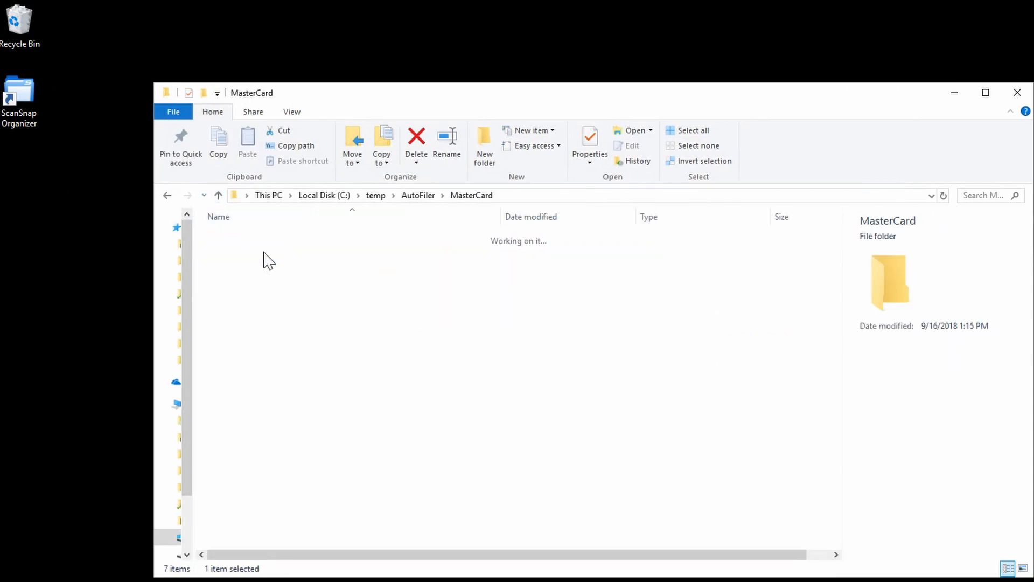
pyautogui.click(218, 195)
pyautogui.doubleClick(237, 281)
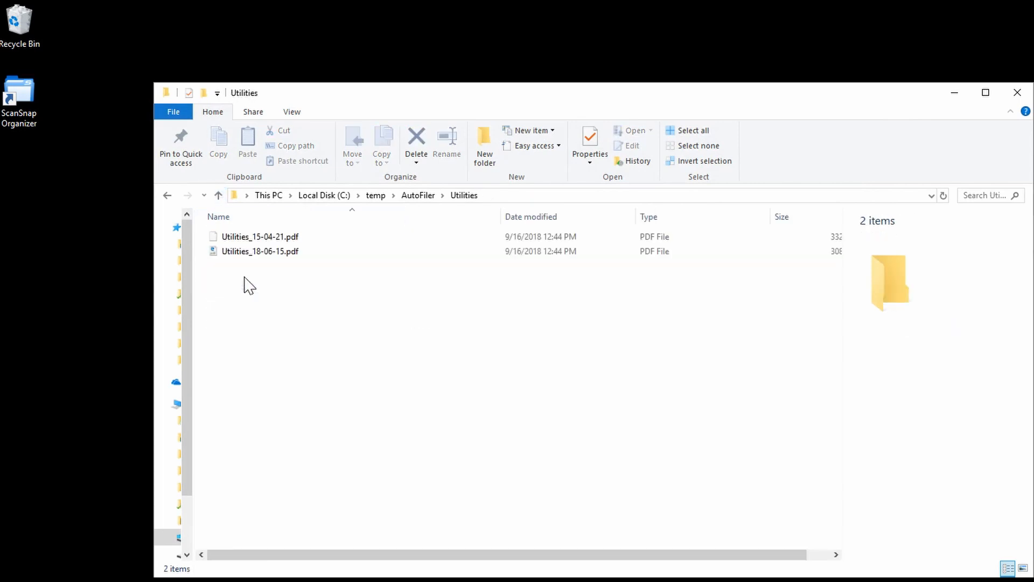
pyautogui.click(218, 195)
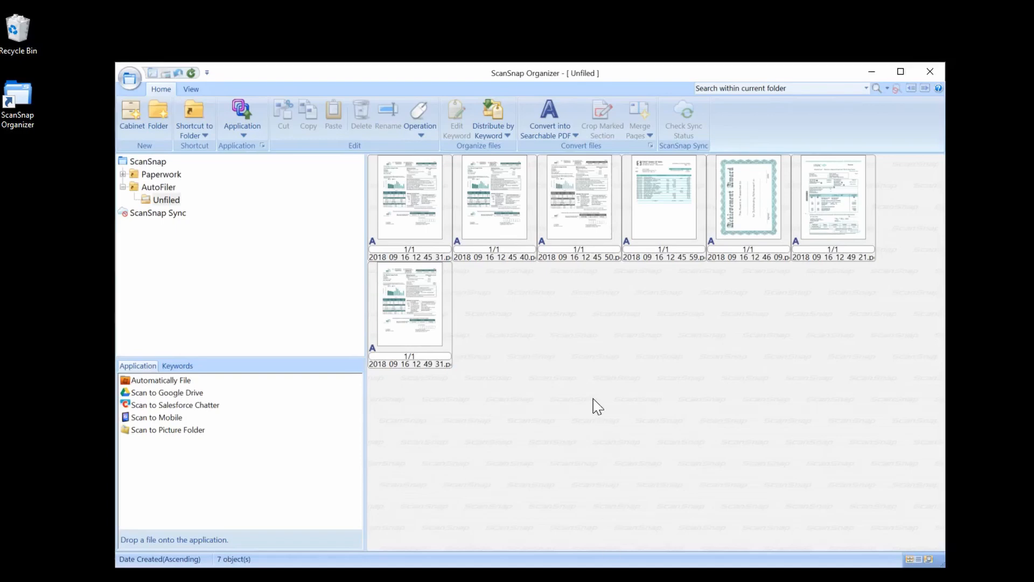
# - Run Automatically File on all the new scans in ScanSnap Organizer and assign the first multiple-match bill to Utilities
pyautogui.hotkey('ctrl', 'a')
pyautogui.moveTo(444, 241); pyautogui.dragTo(148, 381)
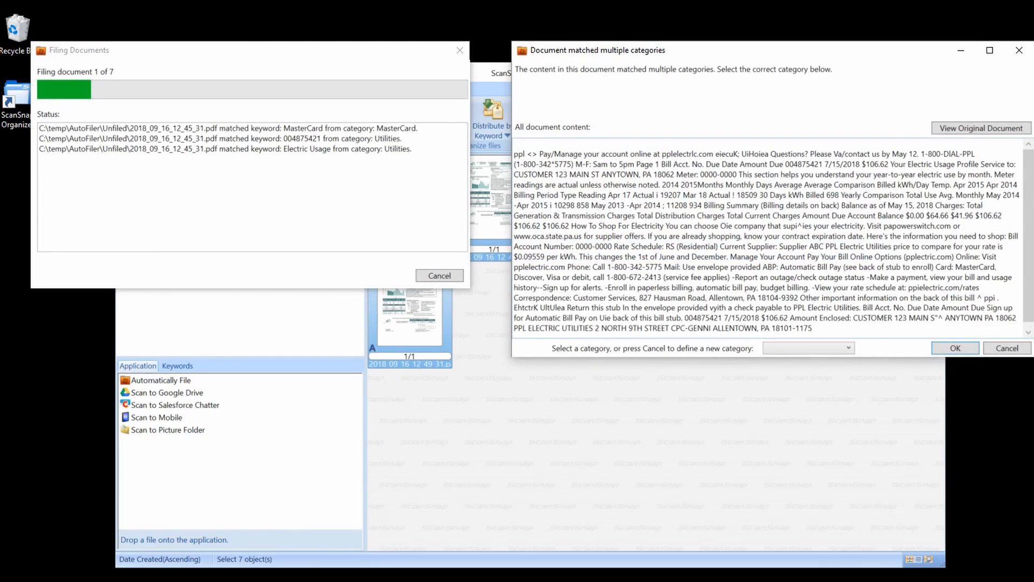
pyautogui.click(783, 348)
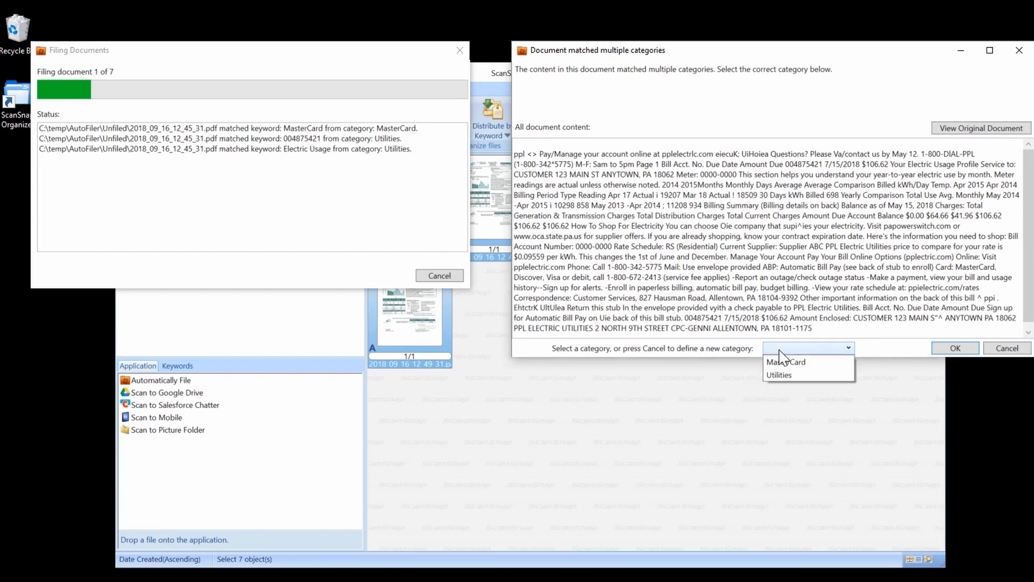
pyautogui.click(783, 375)
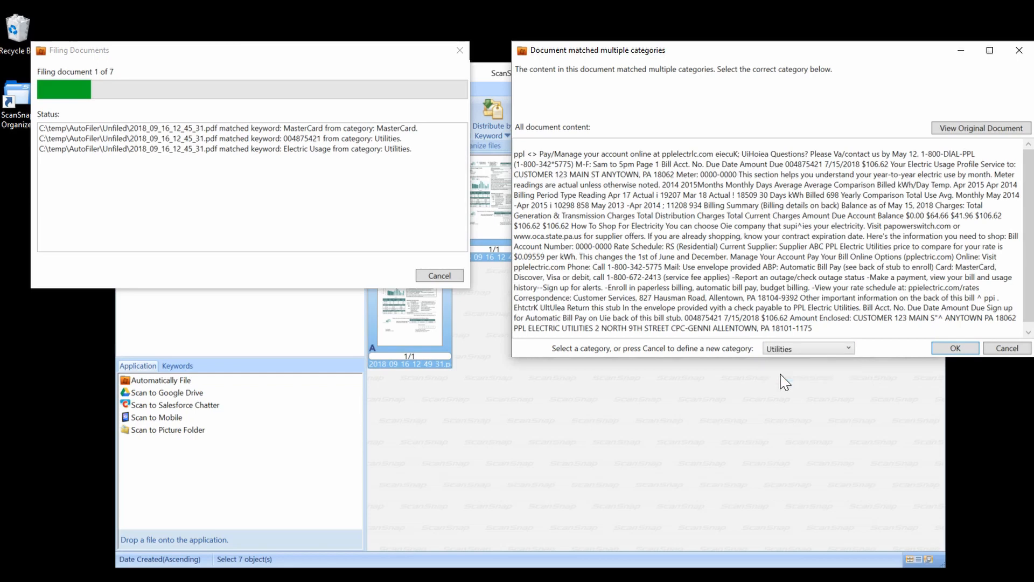
pyautogui.click(944, 348)
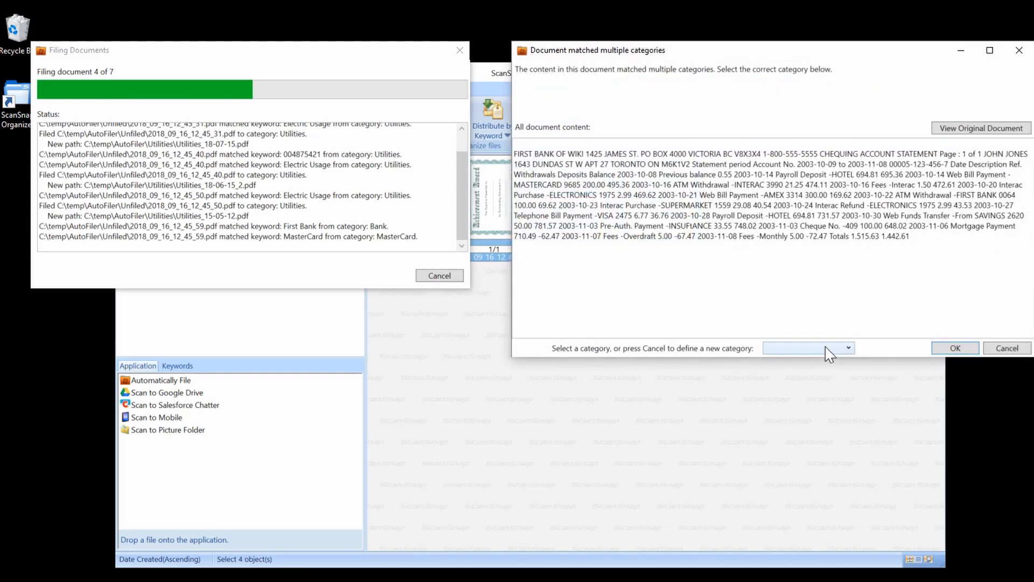
# - Check the original of the bank statement that matches multiple categories and assign it to Bank
pyautogui.click(833, 348)
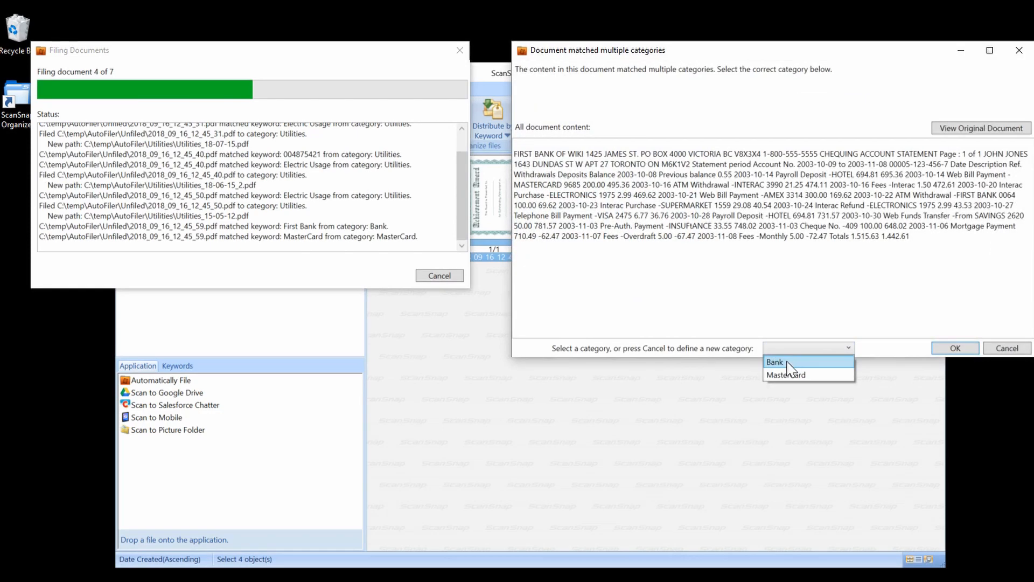
pyautogui.click(790, 294)
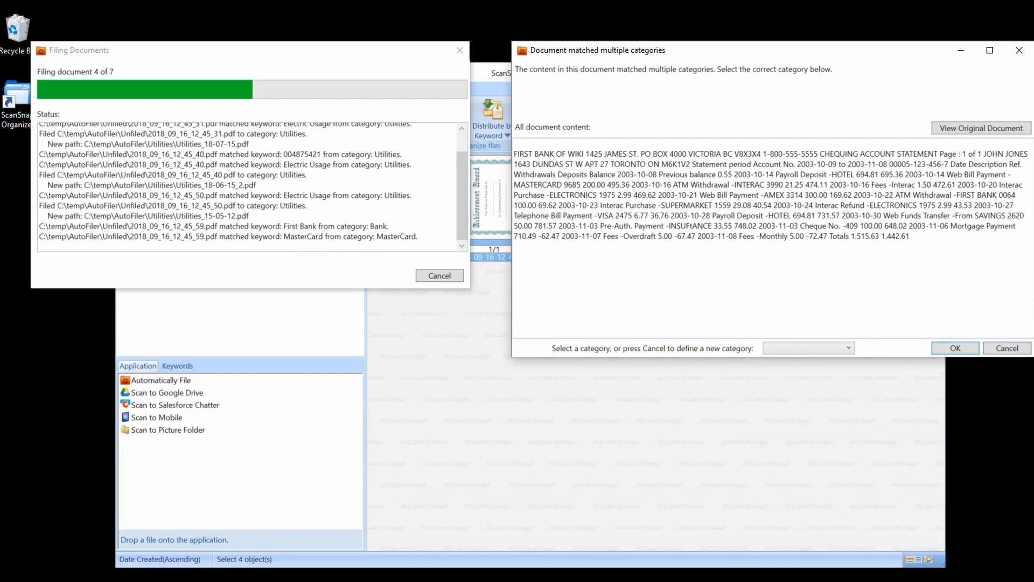
pyautogui.click(994, 130)
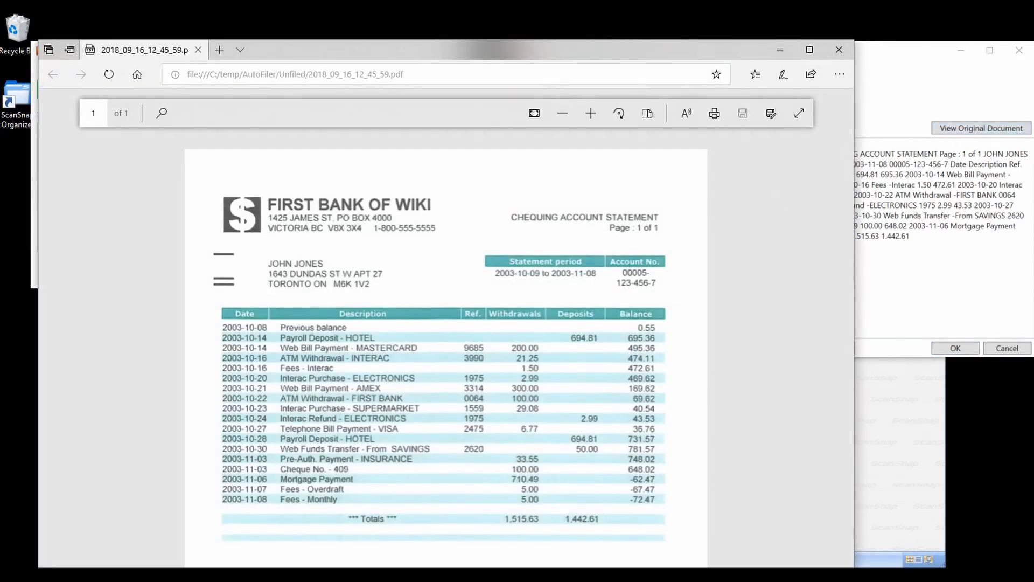
pyautogui.doubleClick(336, 349)
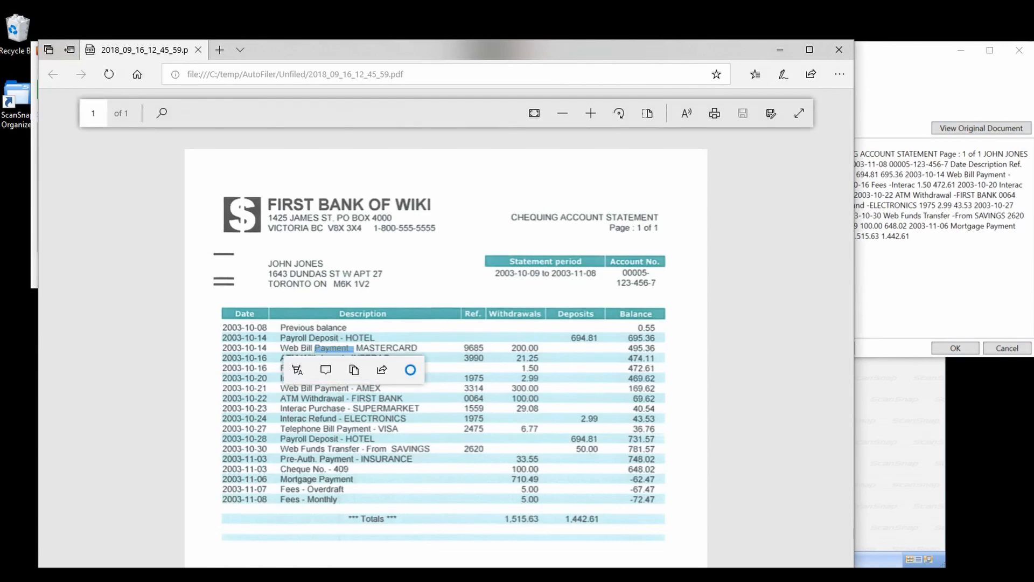
pyautogui.click(335, 349)
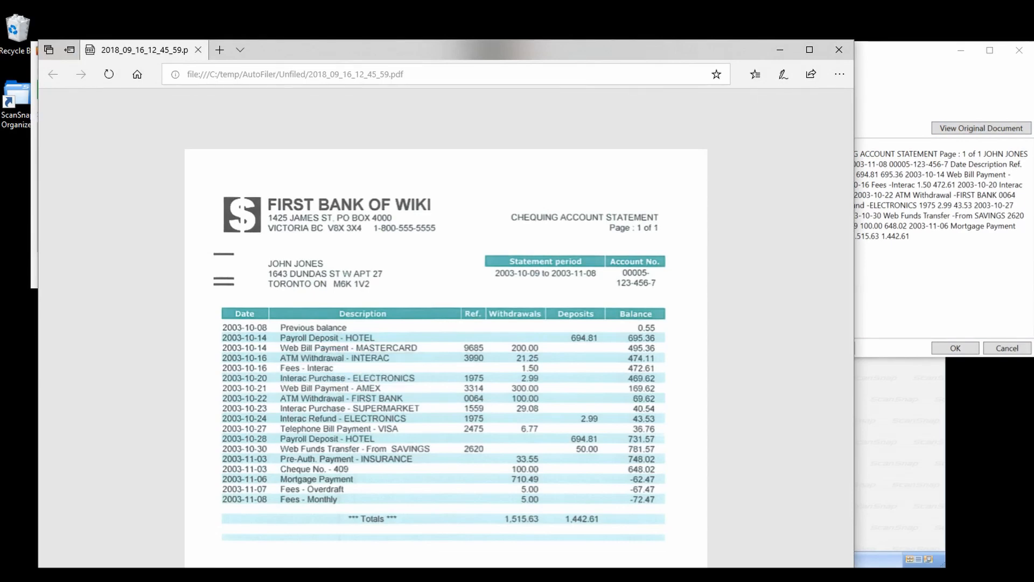
pyautogui.click(839, 49)
pyautogui.click(797, 349)
pyautogui.click(790, 358)
pyautogui.click(937, 349)
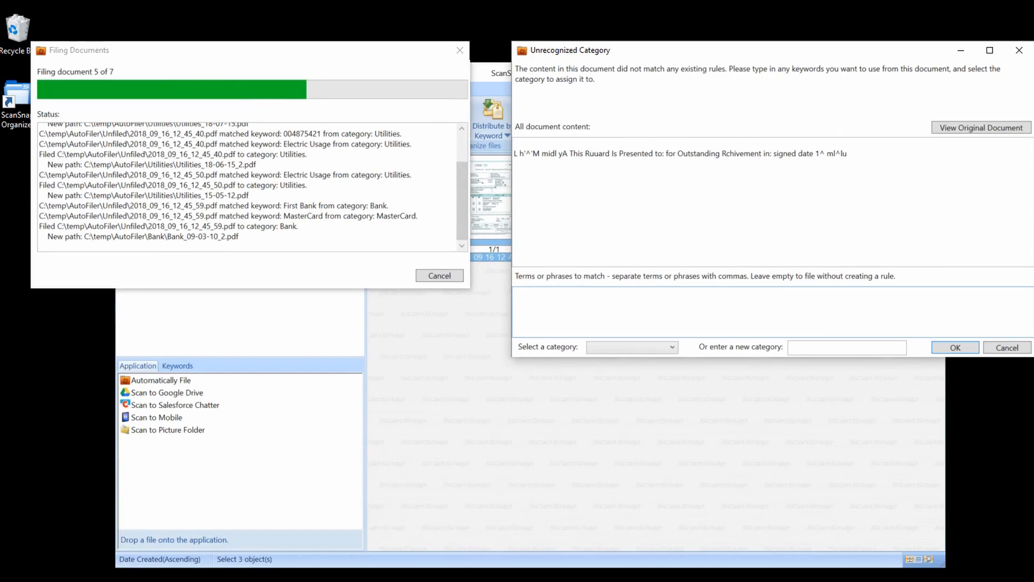
# - Check the award's original and file it under a new category Certificates without any match terms
pyautogui.click(968, 136)
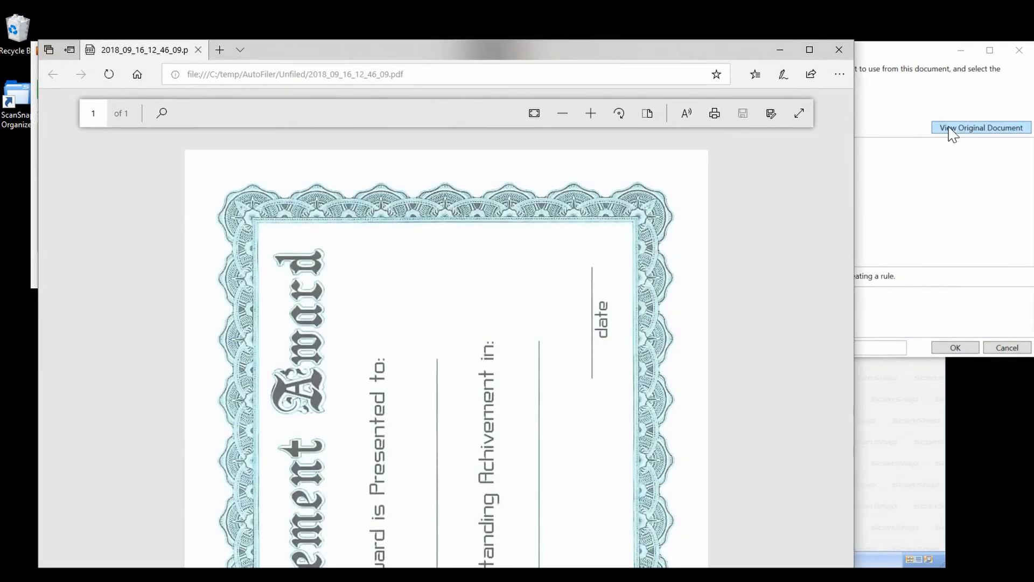
pyautogui.click(839, 50)
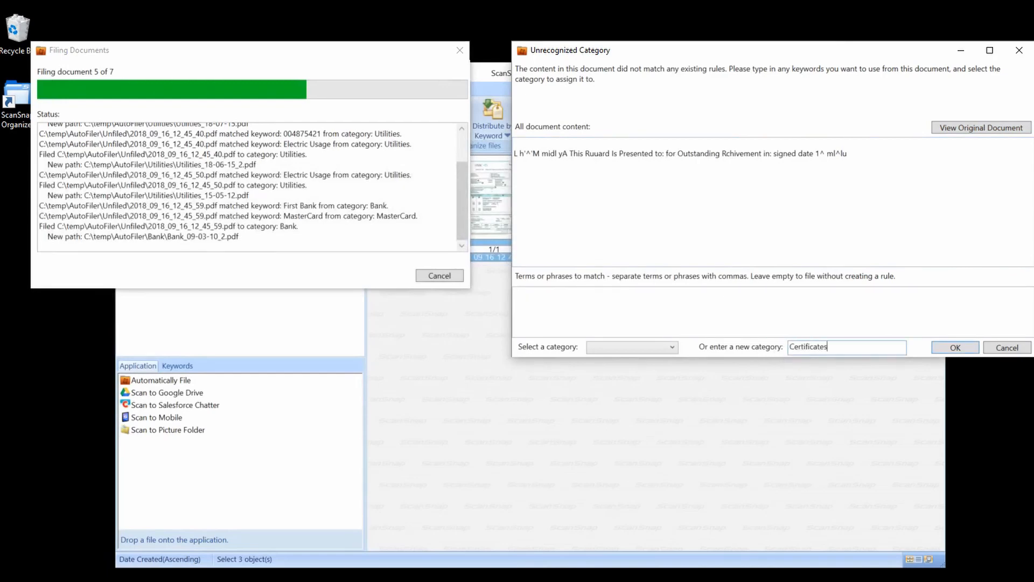
pyautogui.click(956, 348)
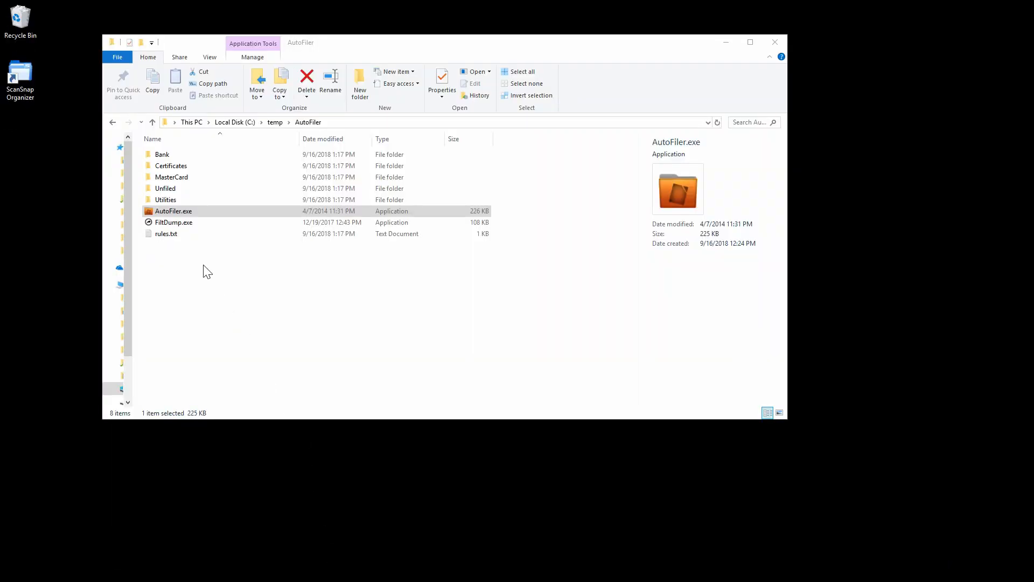
# - Launch AutoFiler.exe from File Explorer and examine the filing rules for the MasterCard and Utilities categories
pyautogui.doubleClick(191, 210)
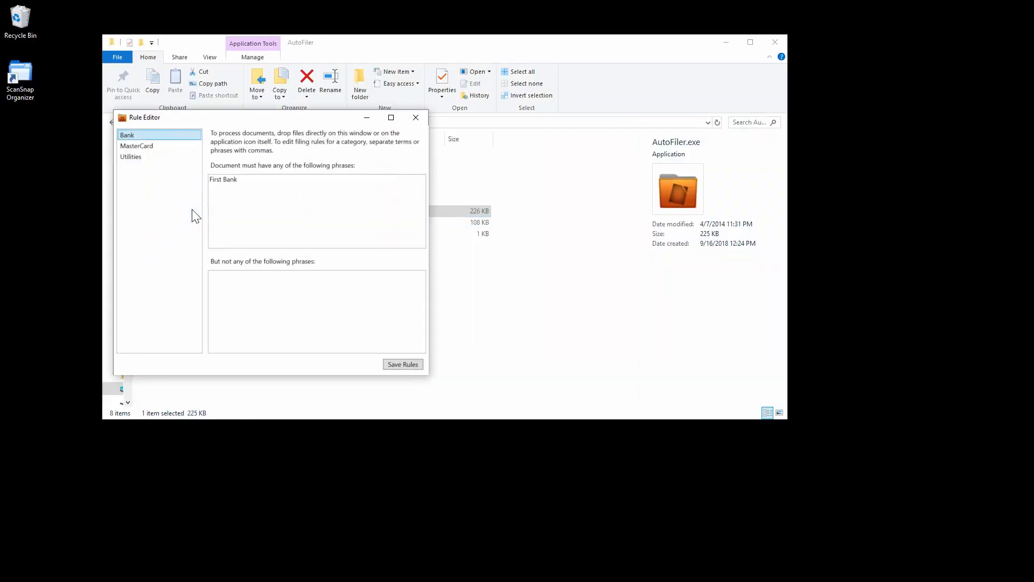
pyautogui.click(151, 146)
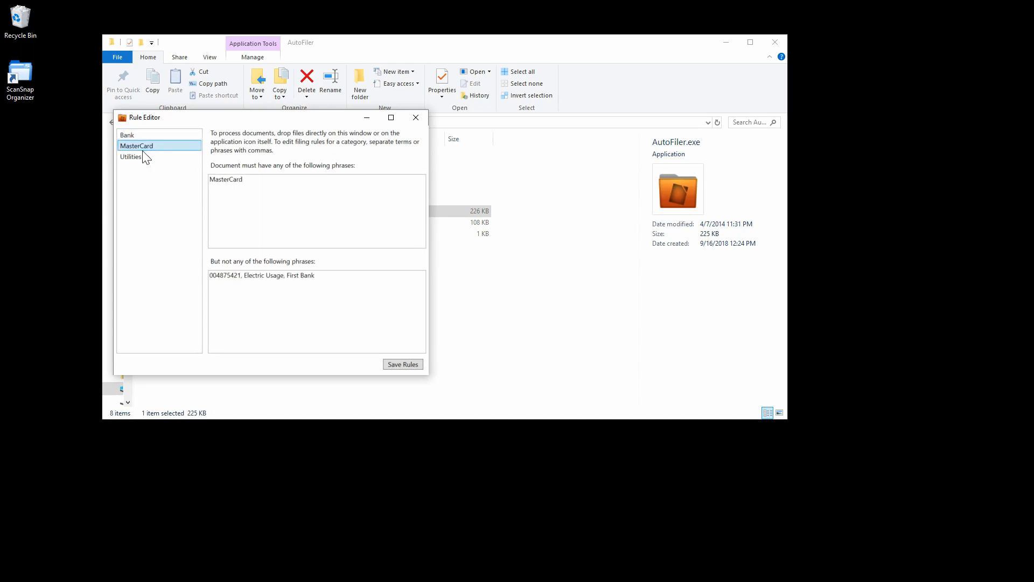
pyautogui.click(136, 160)
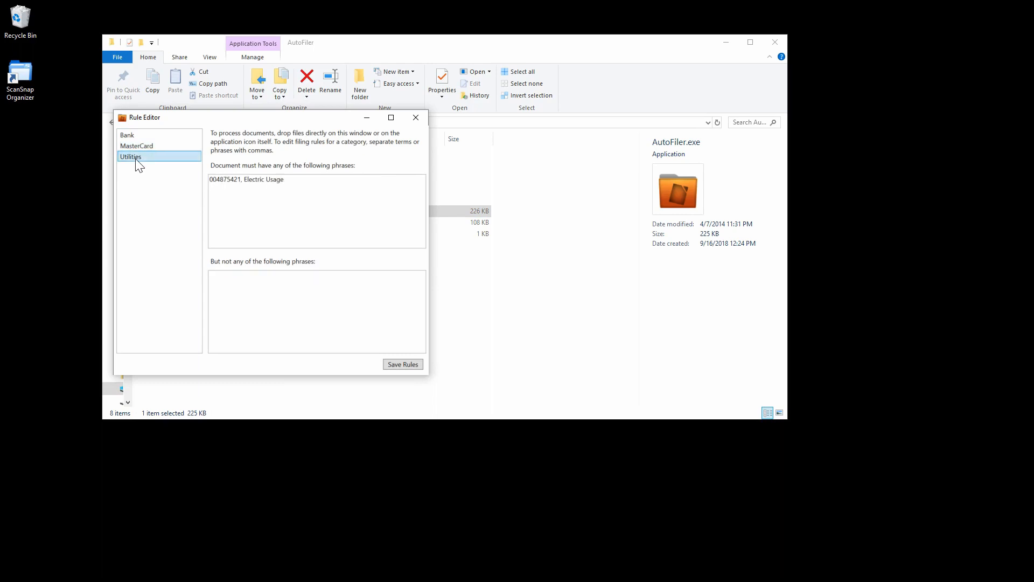